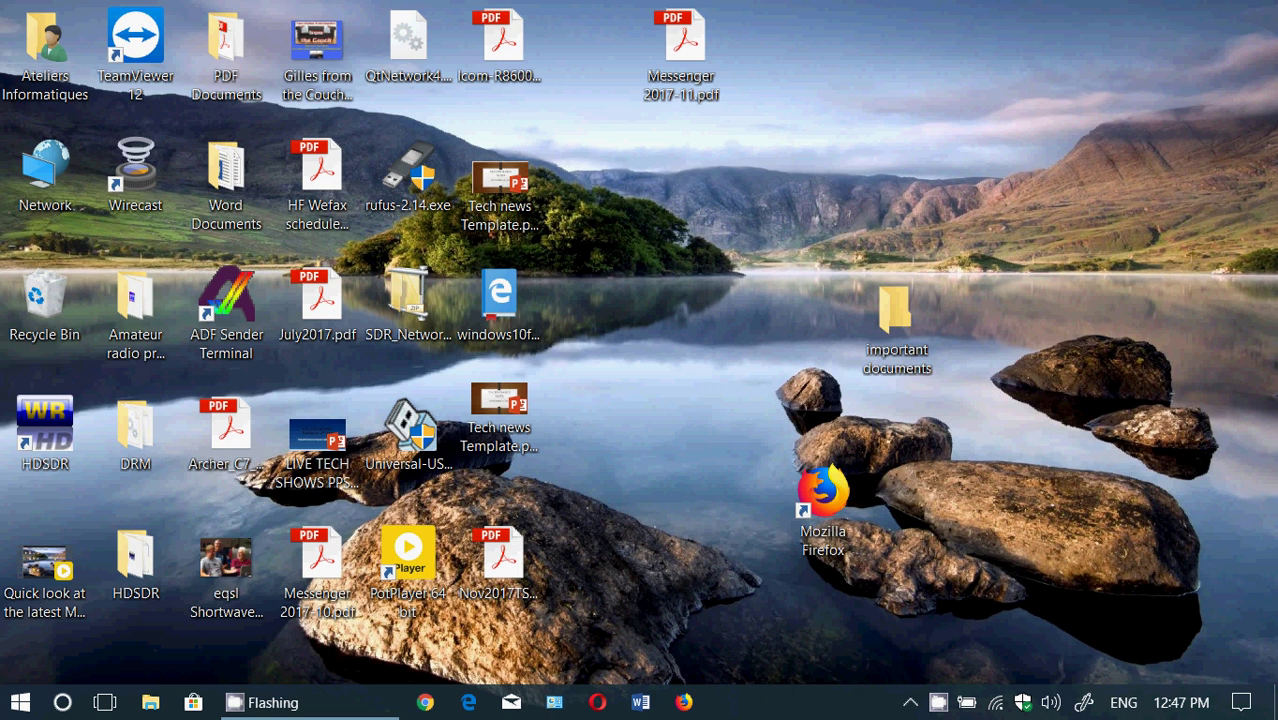
Open Windows Settings from the Action Center and go to the Privacy section.
{"action": "left_click", "coordinate": [1242, 703]}
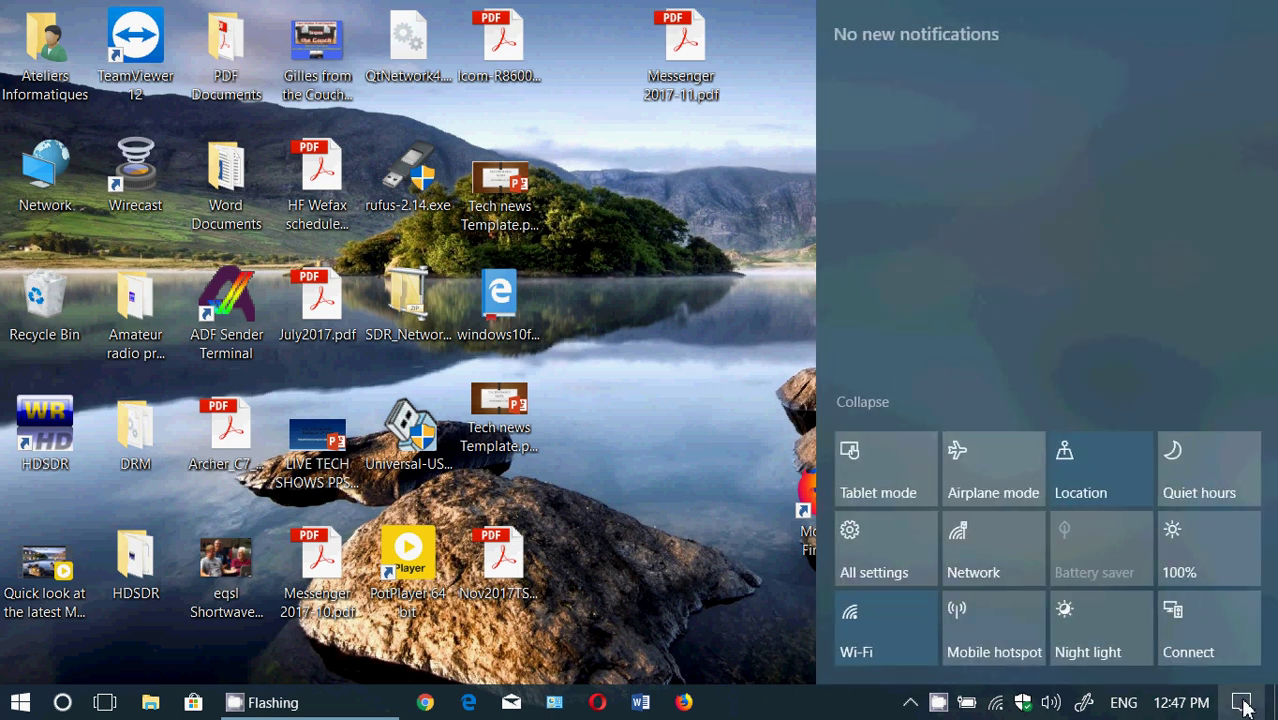
{"action": "left_click", "coordinate": [860, 540]}
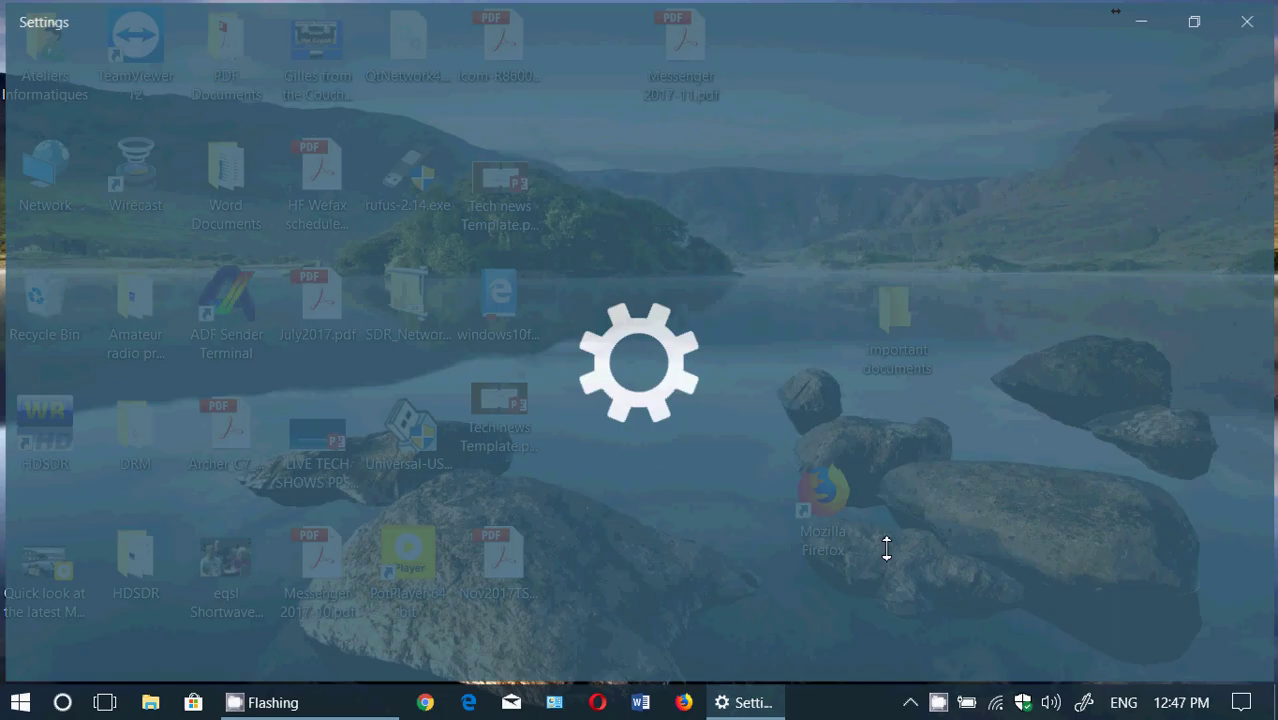
{"action": "scroll", "coordinate": [531, 495], "scroll_direction": "down", "scroll_amount": 3}
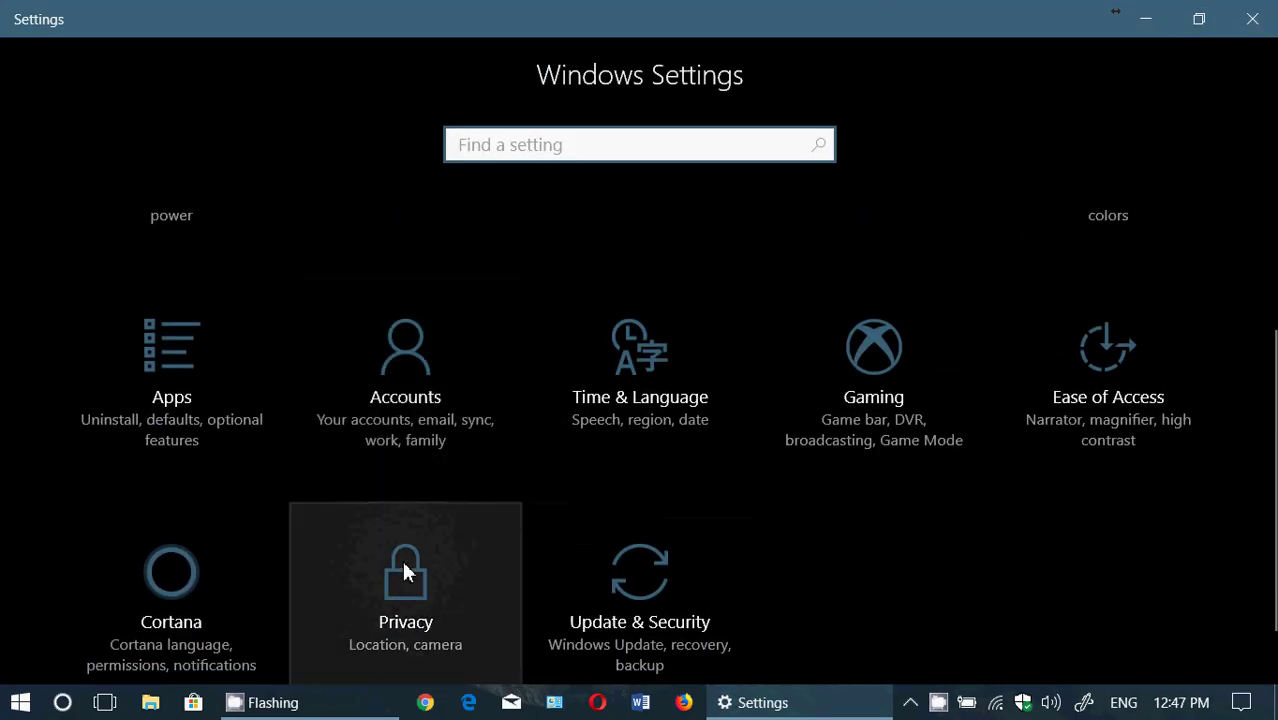
{"action": "left_click", "coordinate": [405, 572]}
Show the Location privacy page and confirm location for this device stays on.
{"action": "left_click", "coordinate": [60, 319]}
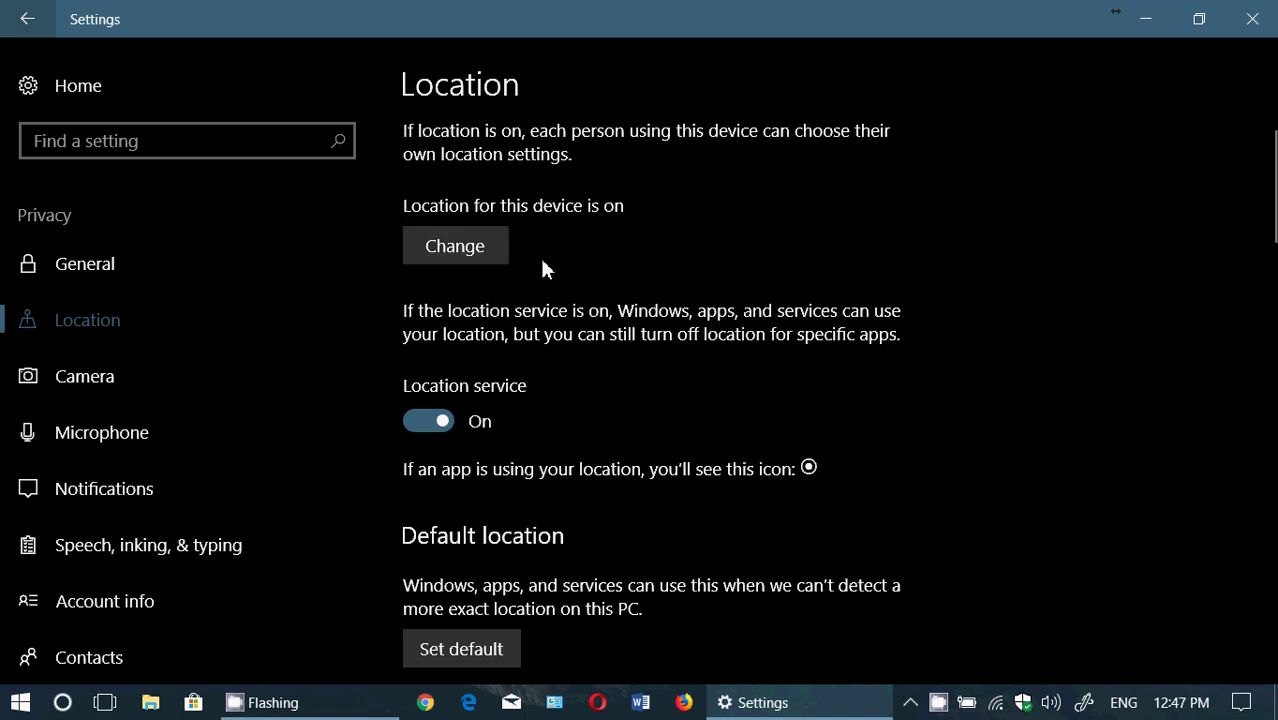
{"action": "left_click", "coordinate": [457, 254]}
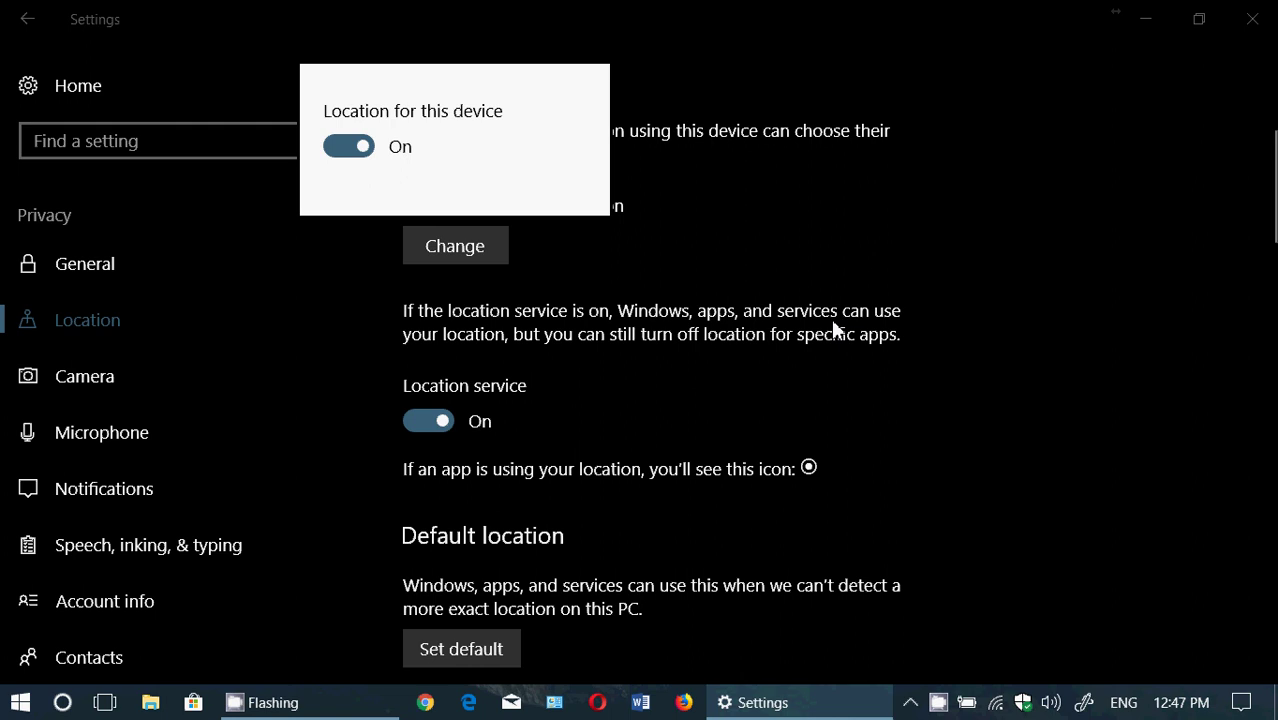
{"action": "left_click", "coordinate": [874, 255]}
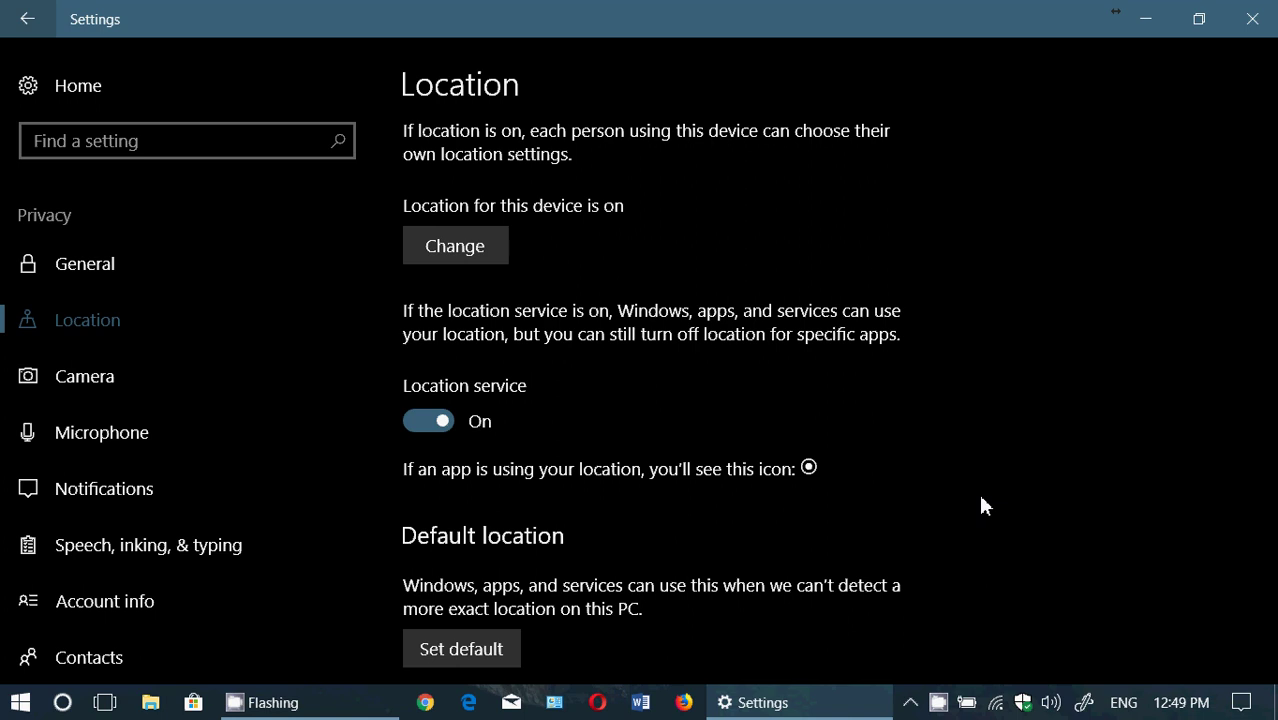
{"action": "scroll", "coordinate": [980, 505], "scroll_direction": "down", "scroll_amount": 5}
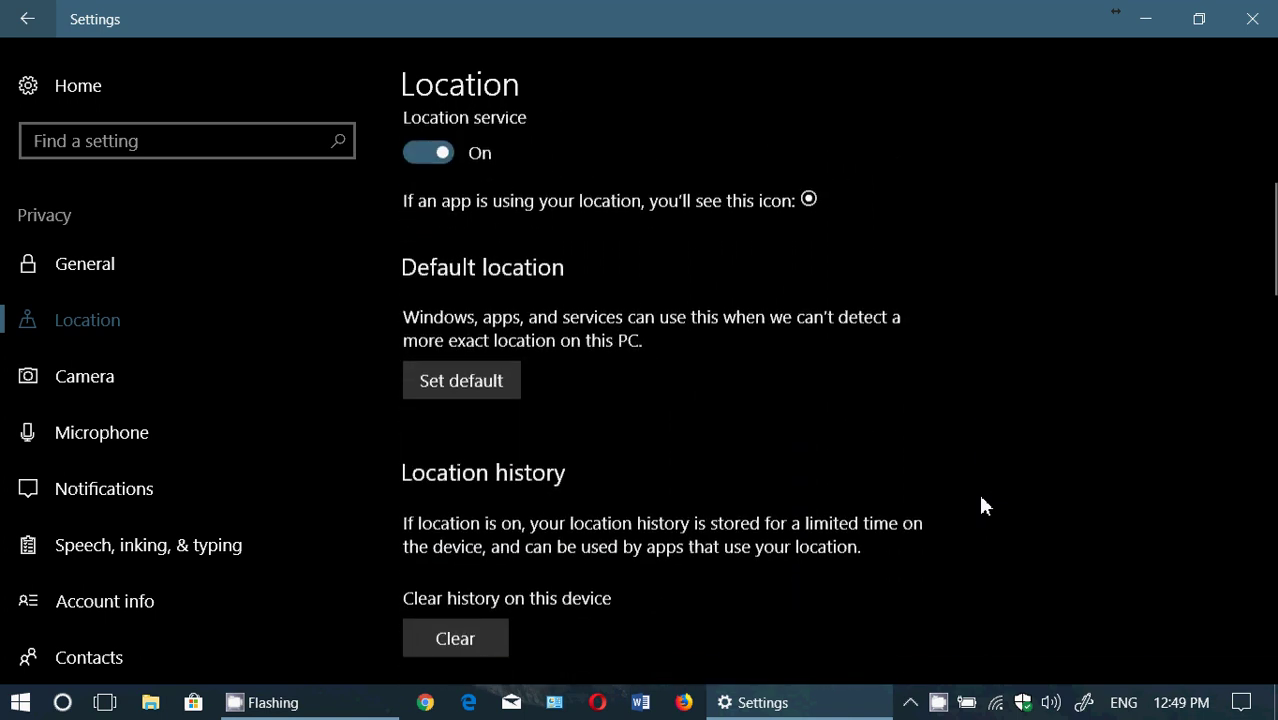
{"action": "left_click", "coordinate": [475, 386]}
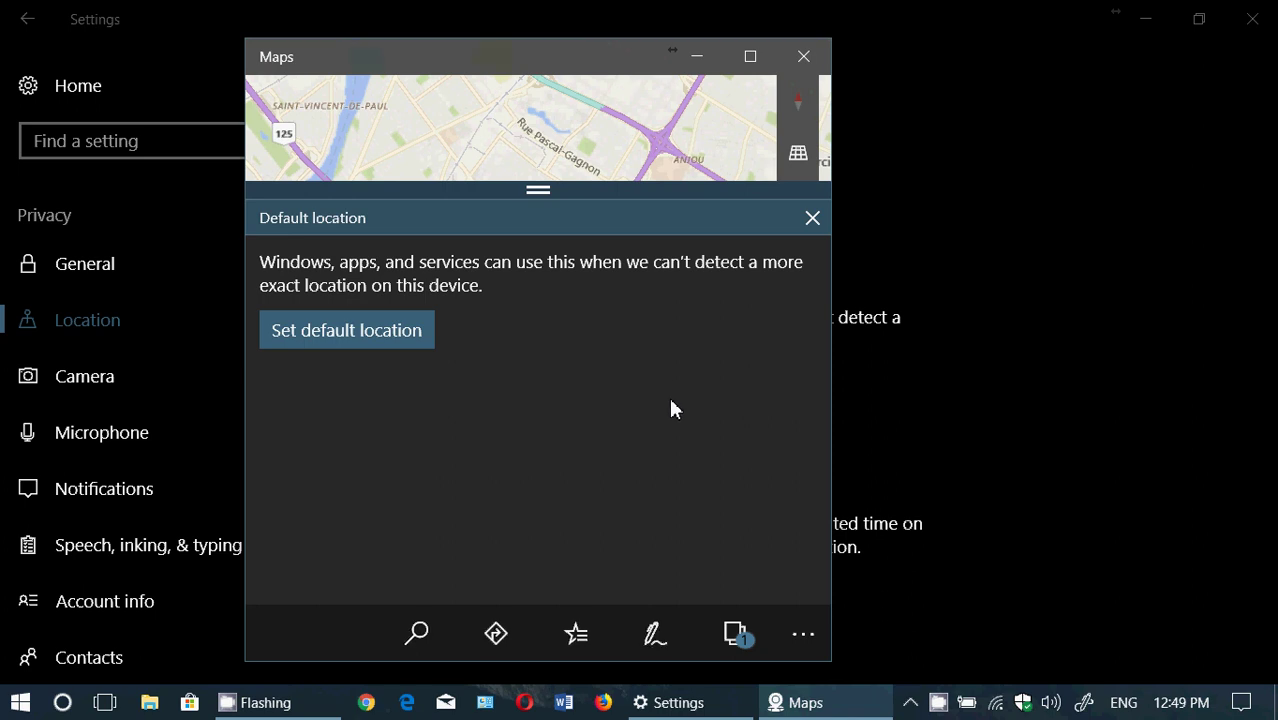
{"action": "left_click", "coordinate": [803, 56]}
{"action": "scroll", "coordinate": [682, 435], "scroll_direction": "up", "scroll_amount": 5}
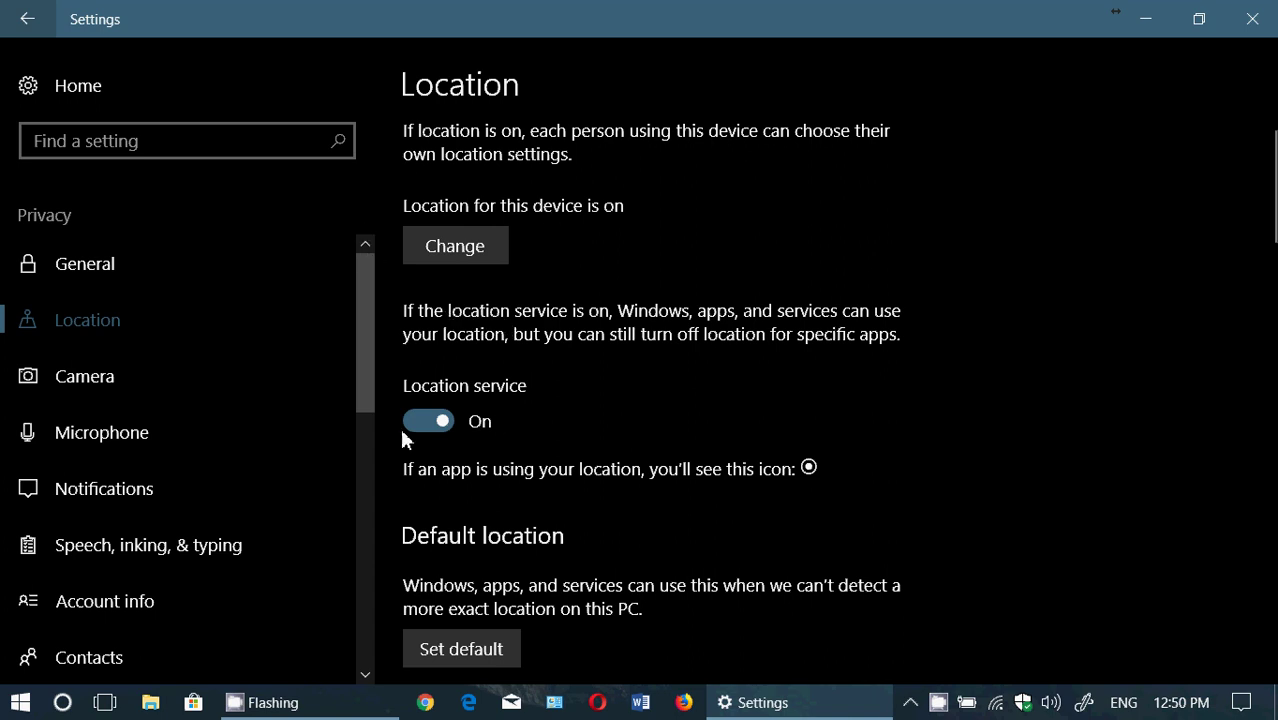
{"action": "scroll", "coordinate": [542, 499], "scroll_direction": "down", "scroll_amount": 2}
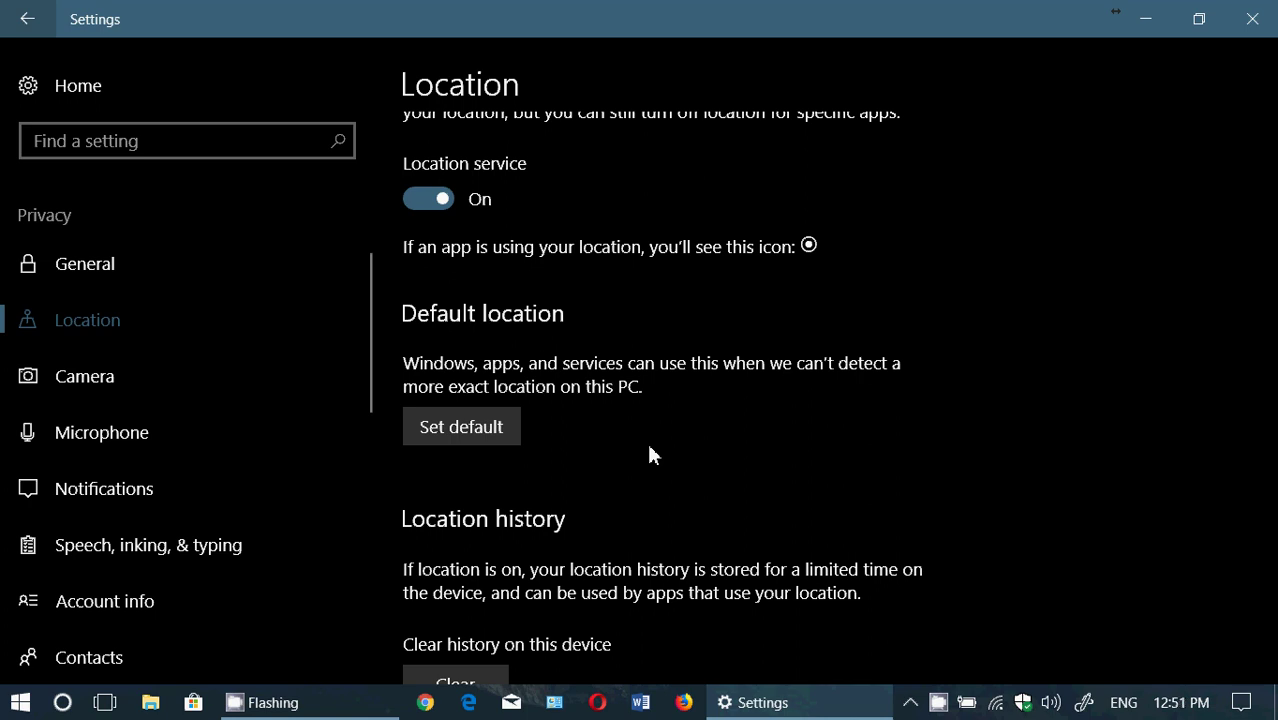
{"action": "scroll", "coordinate": [897, 365], "scroll_direction": "down", "scroll_amount": 3}
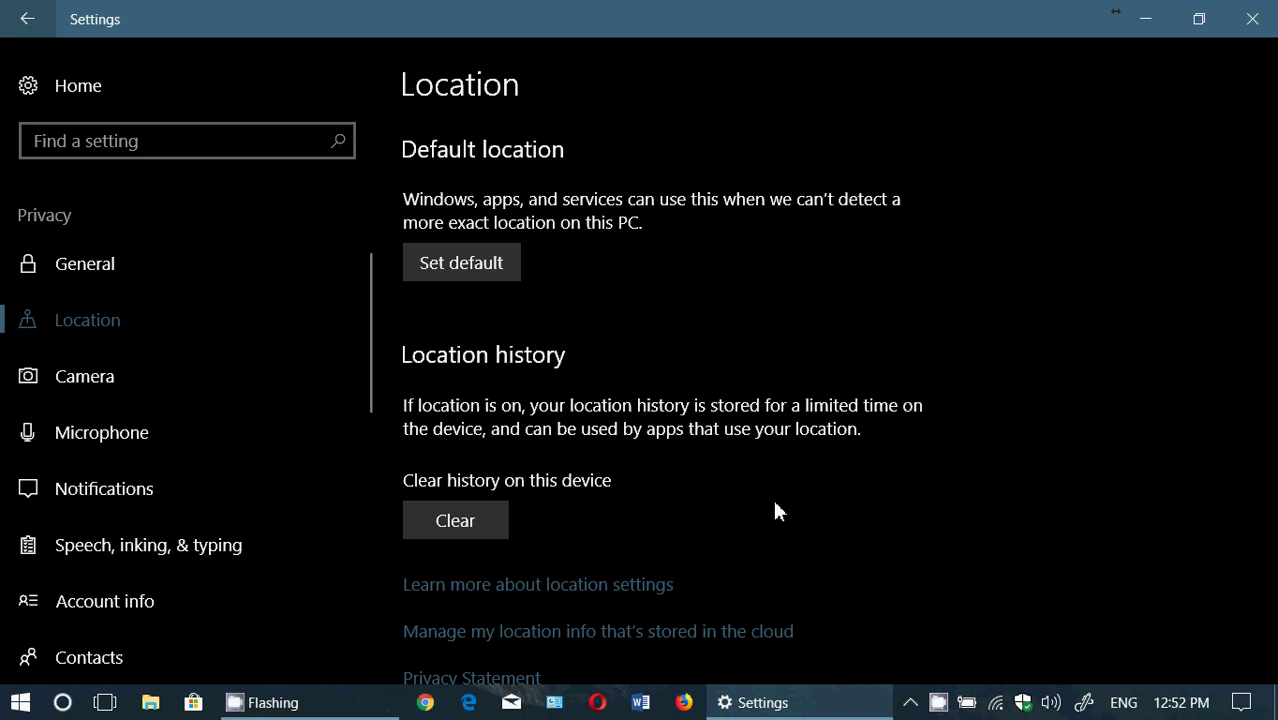
{"action": "scroll", "coordinate": [775, 505], "scroll_direction": "down", "scroll_amount": 1}
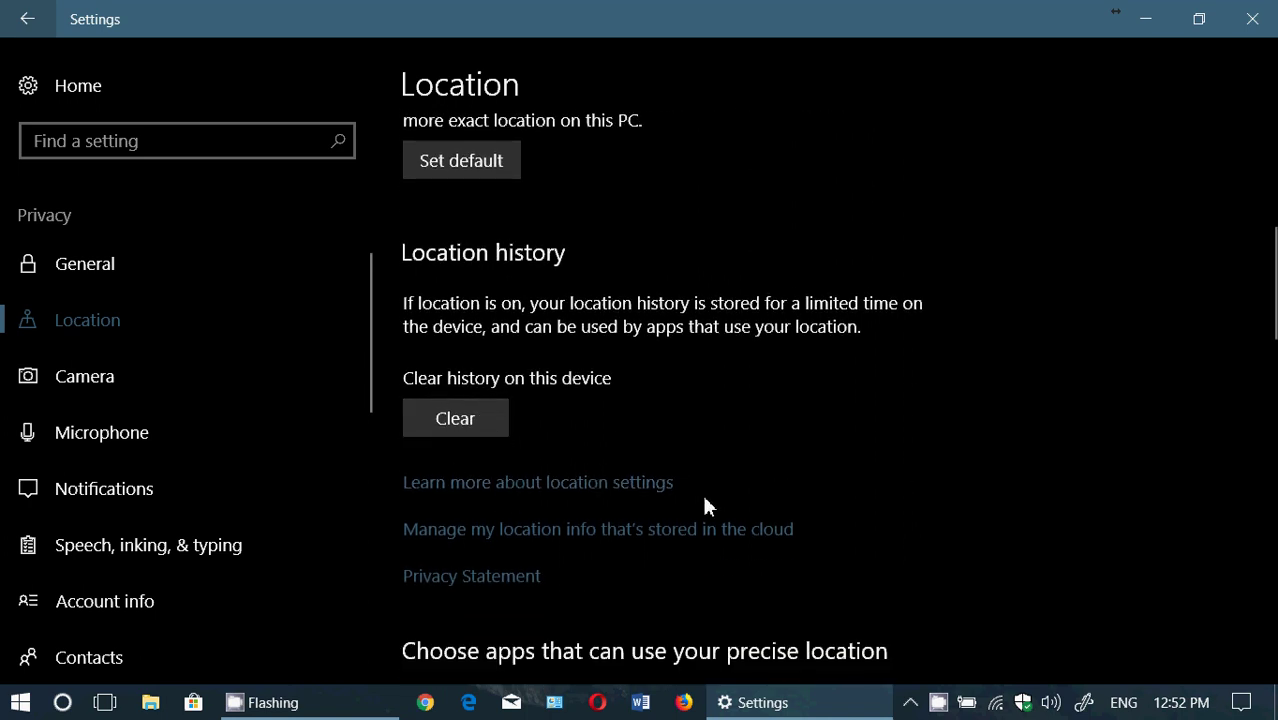
Open the cloud-stored location data in the Microsoft privacy dashboard and scroll to the map.
{"action": "left_click", "coordinate": [689, 540]}
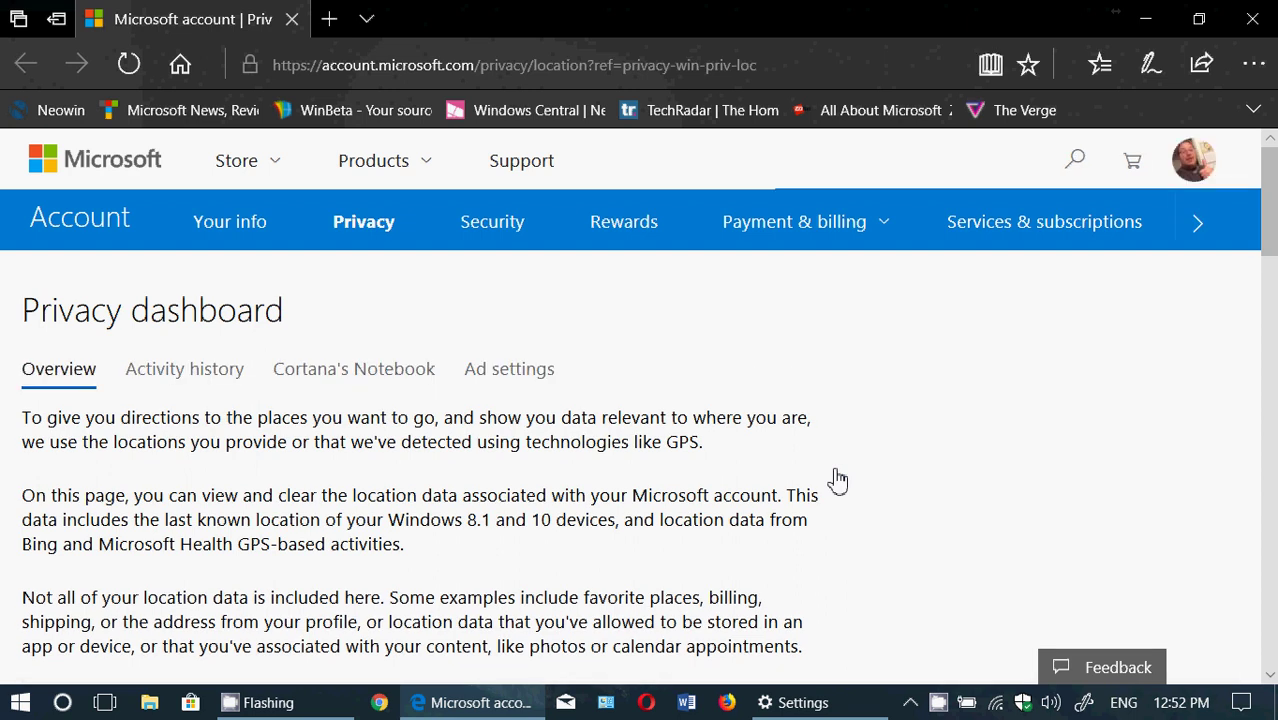
{"action": "scroll", "coordinate": [838, 481], "scroll_direction": "down", "scroll_amount": 2}
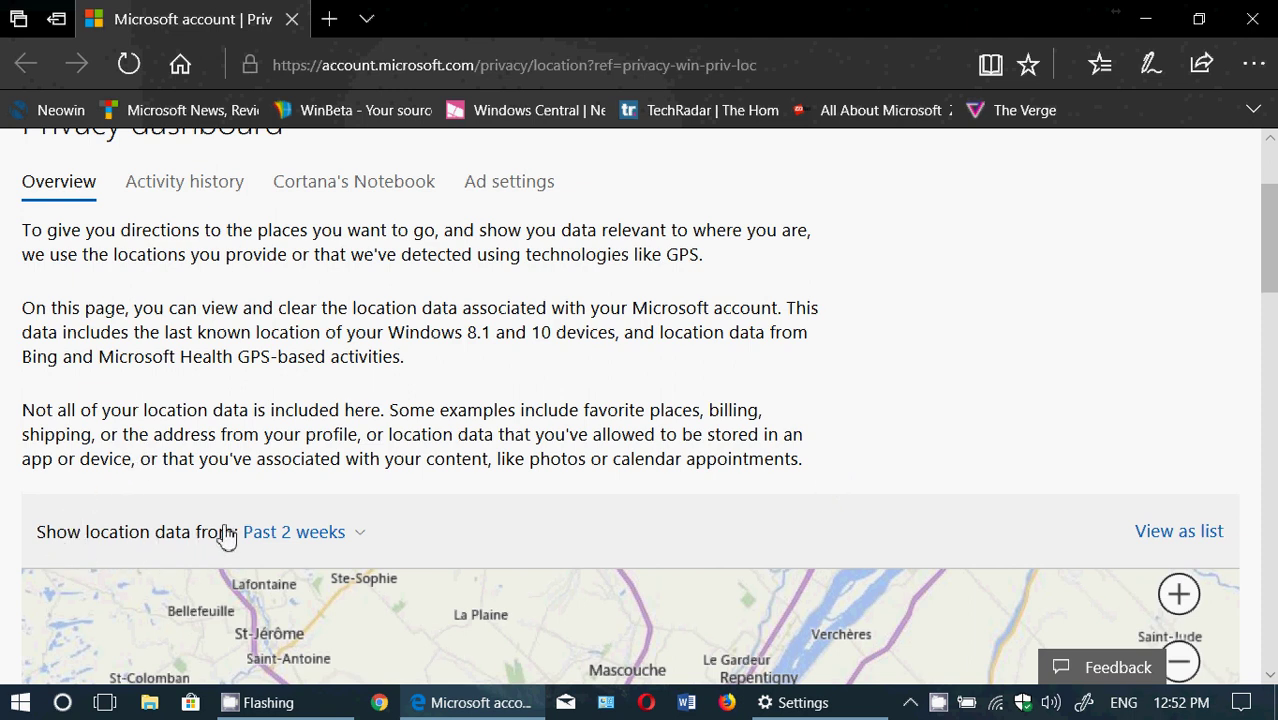
{"action": "scroll", "coordinate": [630, 513], "scroll_direction": "down", "scroll_amount": 1}
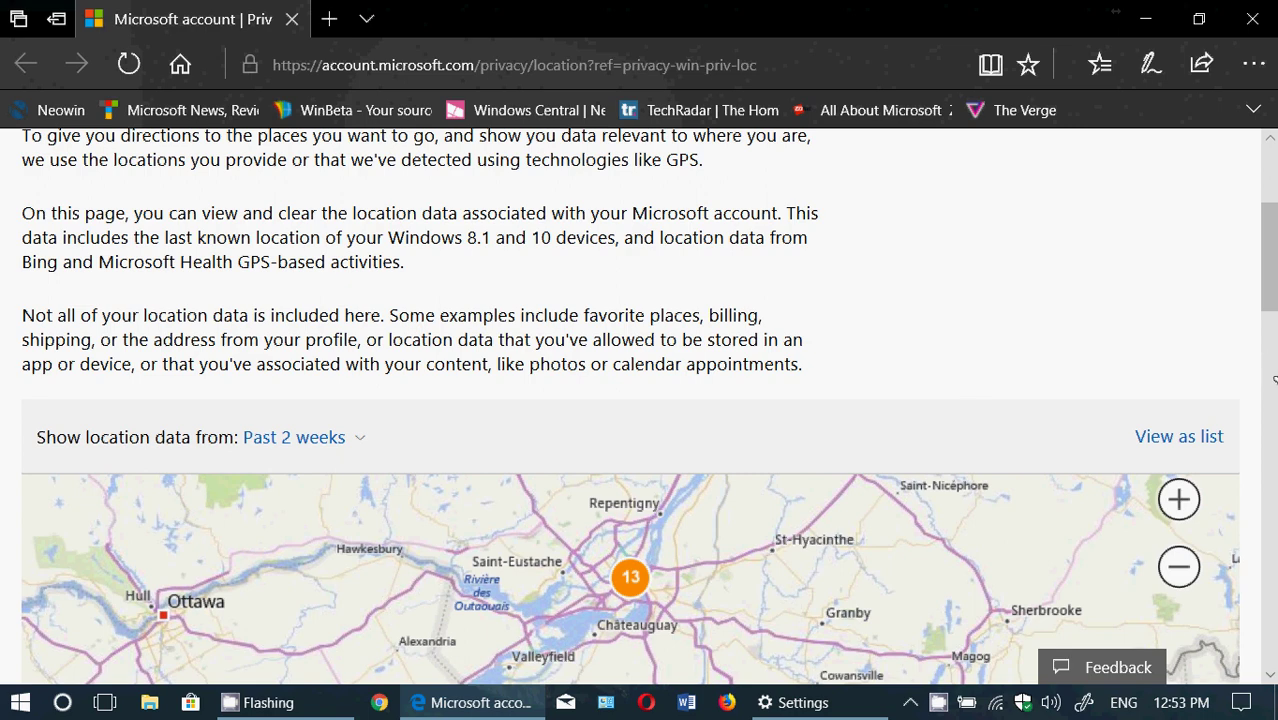
{"action": "left_click_drag", "start_coordinate": [1270, 286], "coordinate": [1273, 427]}
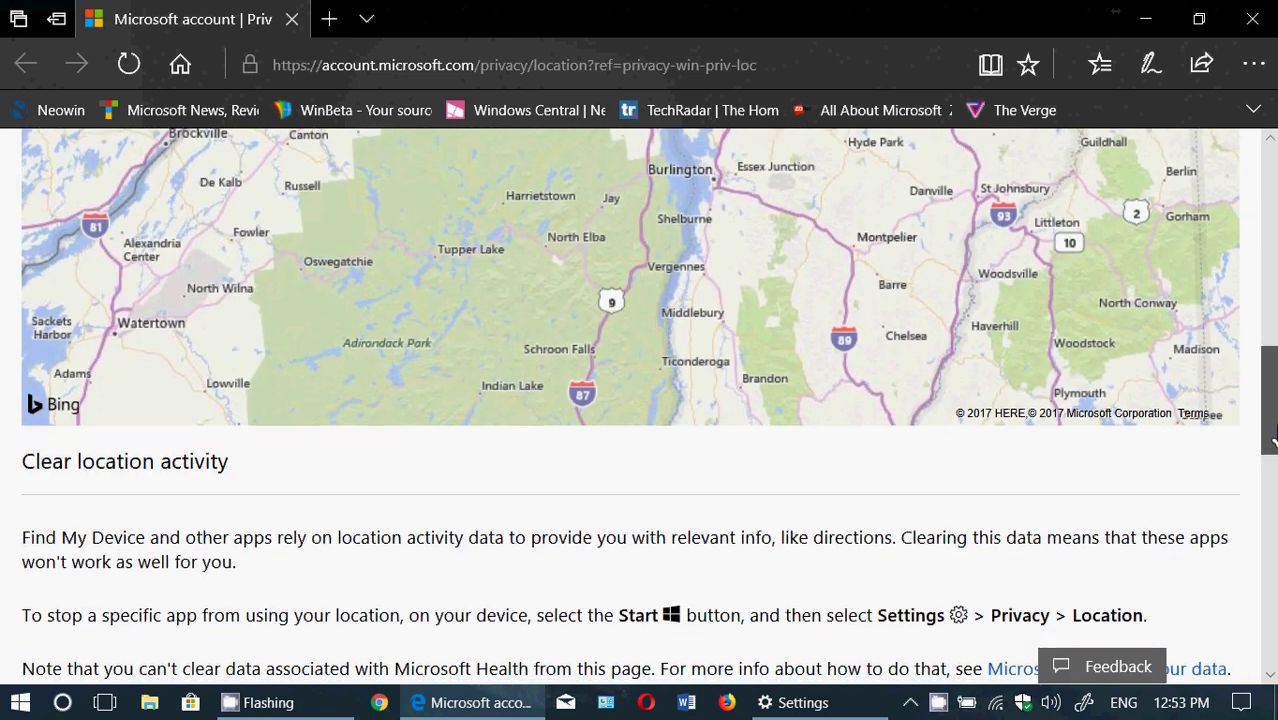
{"action": "scroll", "coordinate": [1270, 427], "scroll_direction": "up", "scroll_amount": 10}
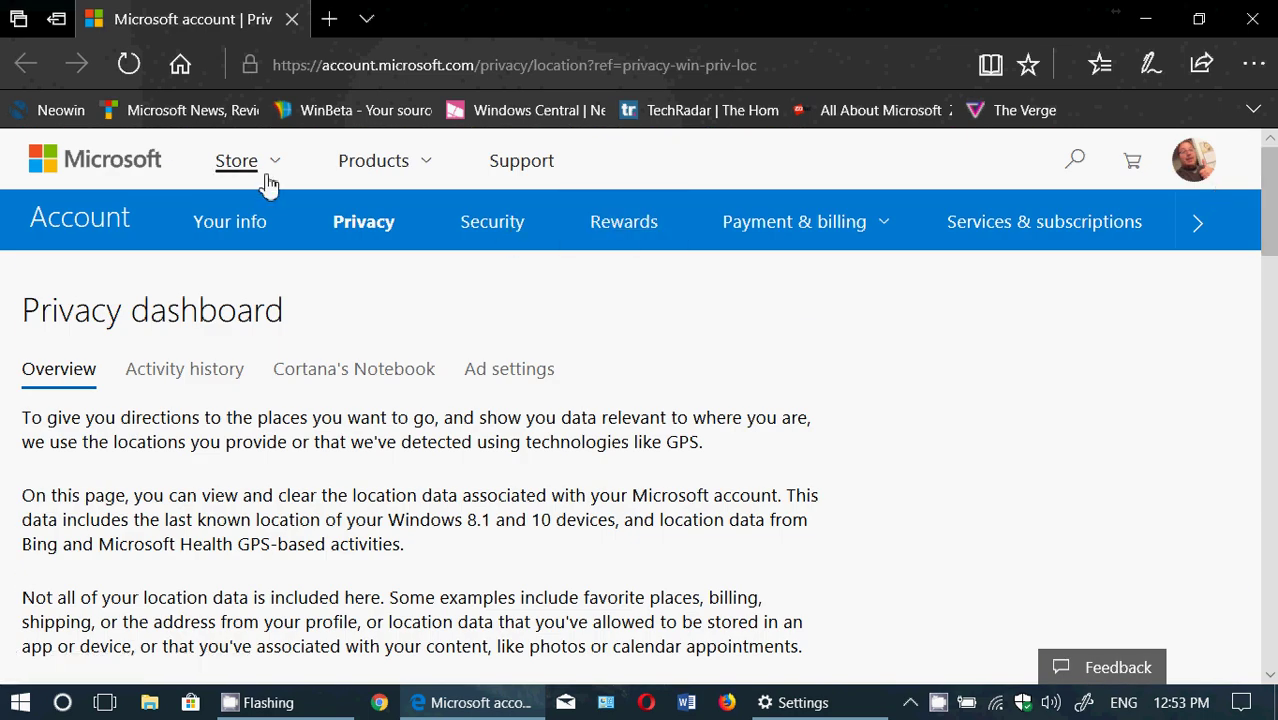
{"action": "left_click_drag", "start_coordinate": [1270, 255], "coordinate": [1270, 494]}
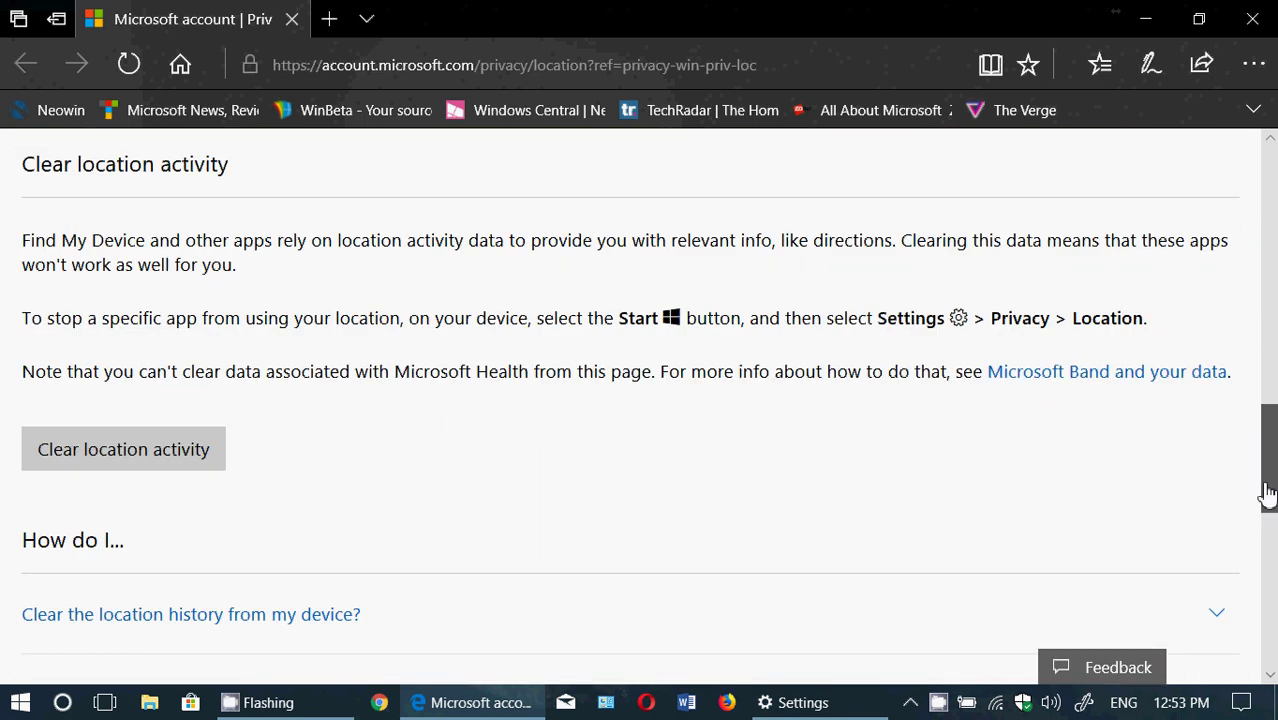
Clear the account's location activity and close Edge to return to Settings.
{"action": "left_click", "coordinate": [124, 465]}
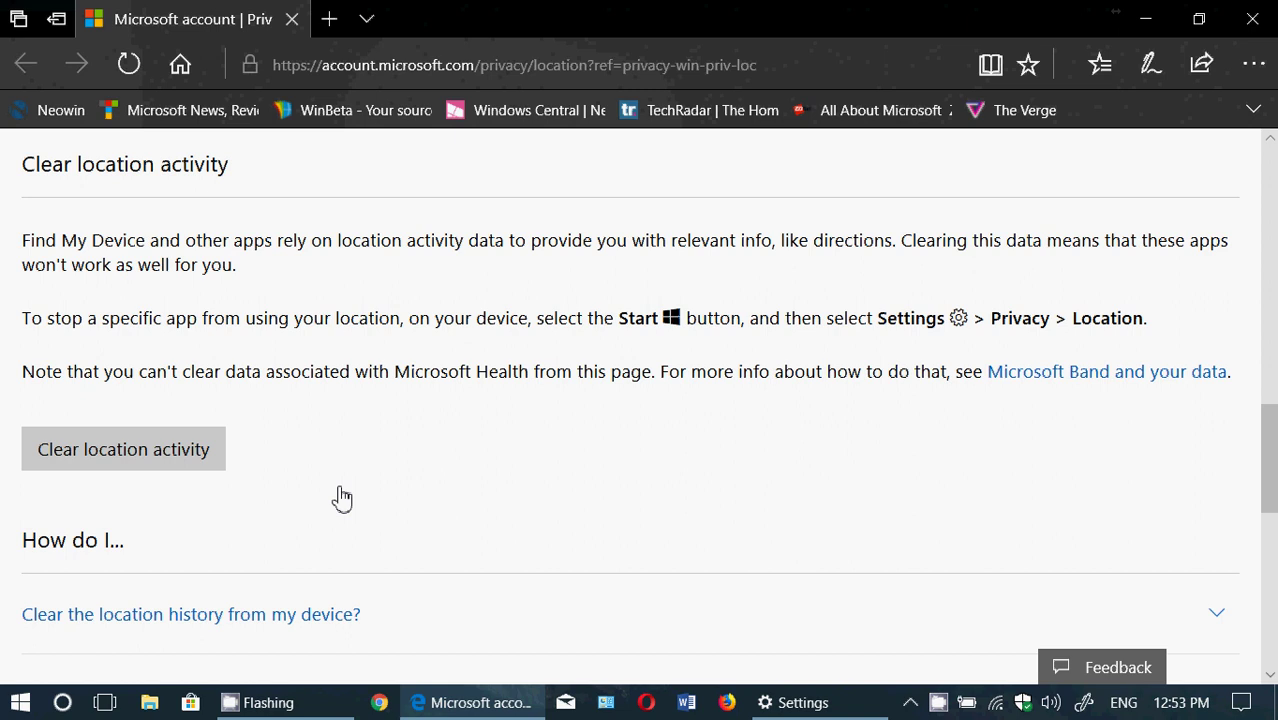
{"action": "left_click", "coordinate": [1270, 160]}
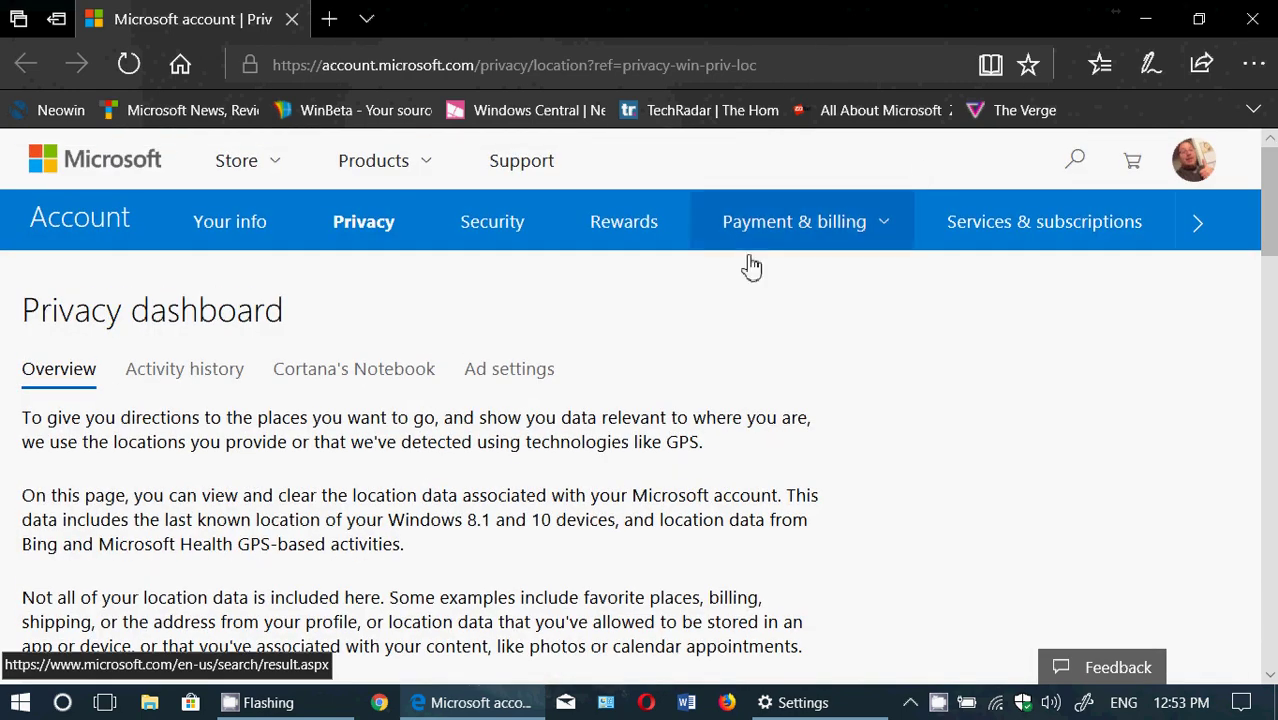
{"action": "left_click", "coordinate": [1252, 19]}
Turn off the Camera app's access to precise location.
{"action": "scroll", "coordinate": [670, 448], "scroll_direction": "down", "scroll_amount": 3}
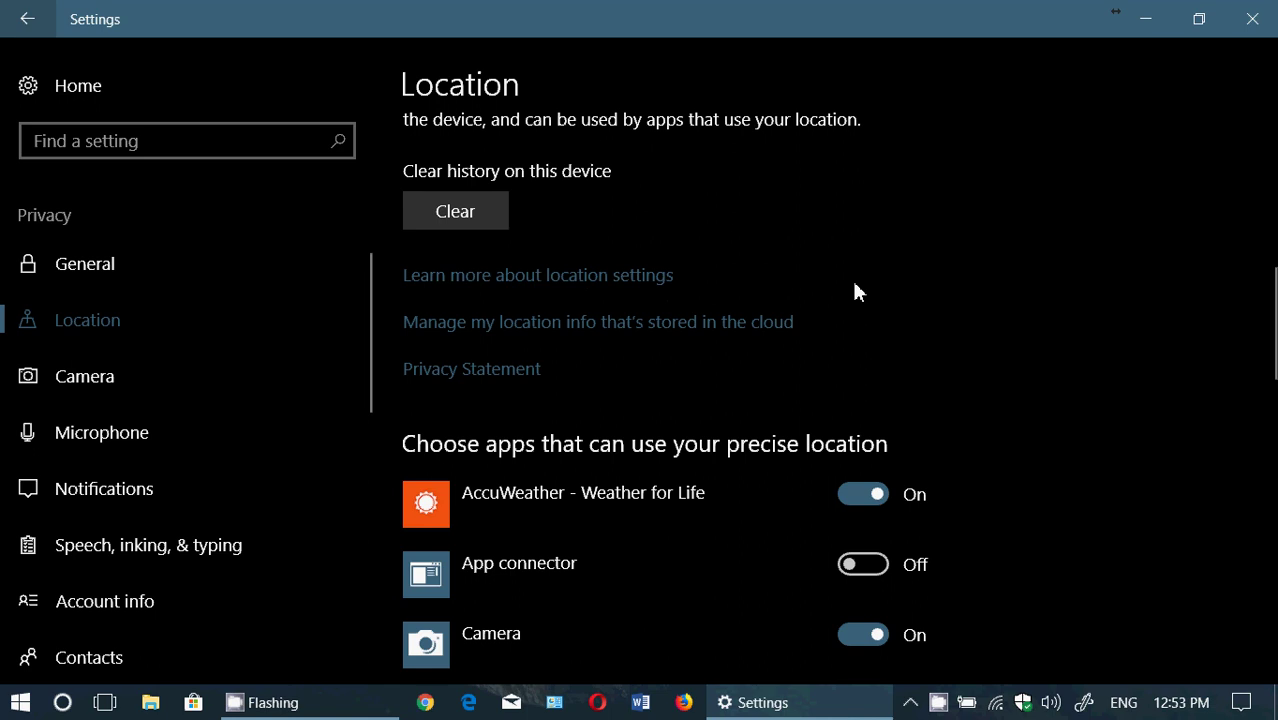
{"action": "scroll", "coordinate": [1136, 379], "scroll_direction": "down", "scroll_amount": 2}
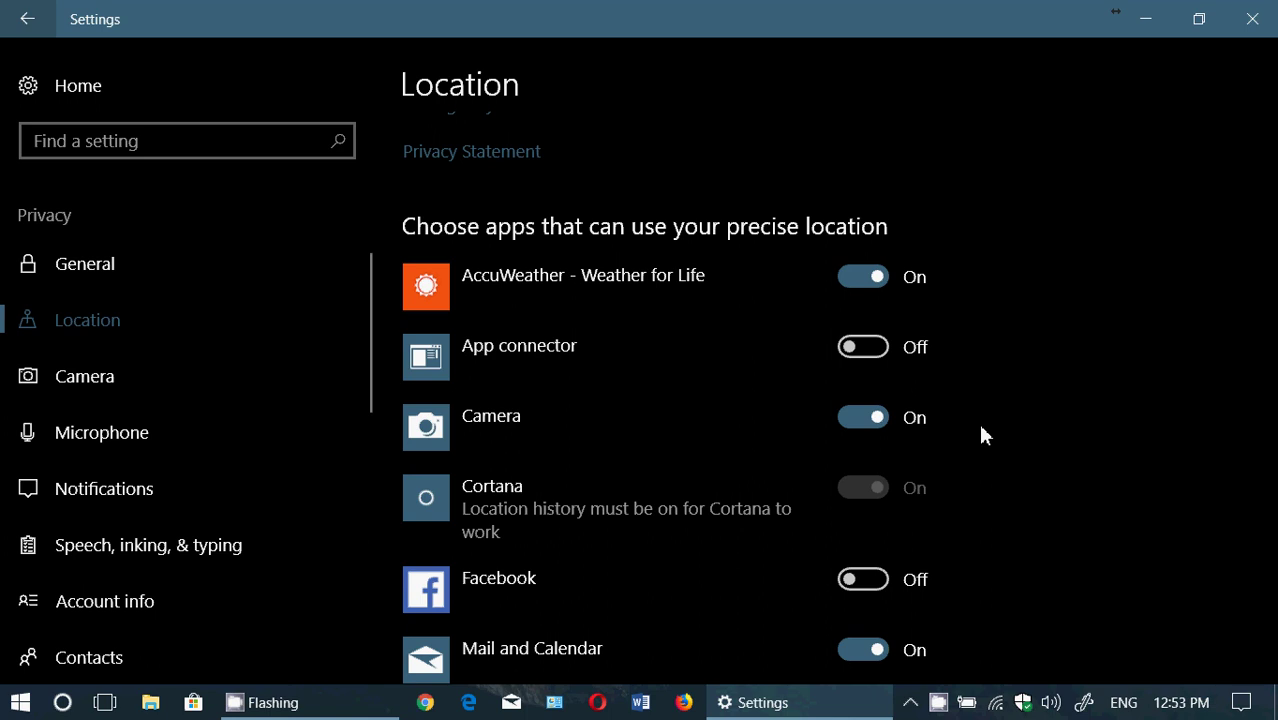
{"action": "left_click", "coordinate": [858, 419]}
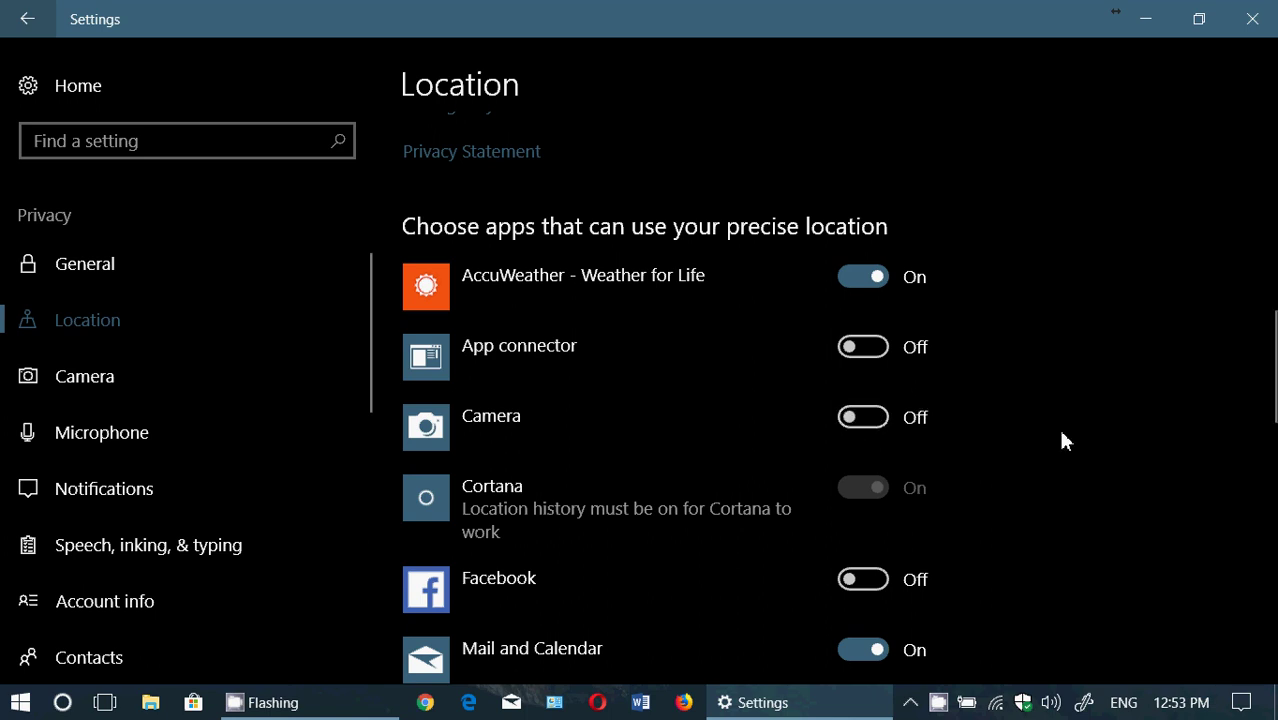
{"action": "scroll", "coordinate": [1063, 440], "scroll_direction": "down", "scroll_amount": 3}
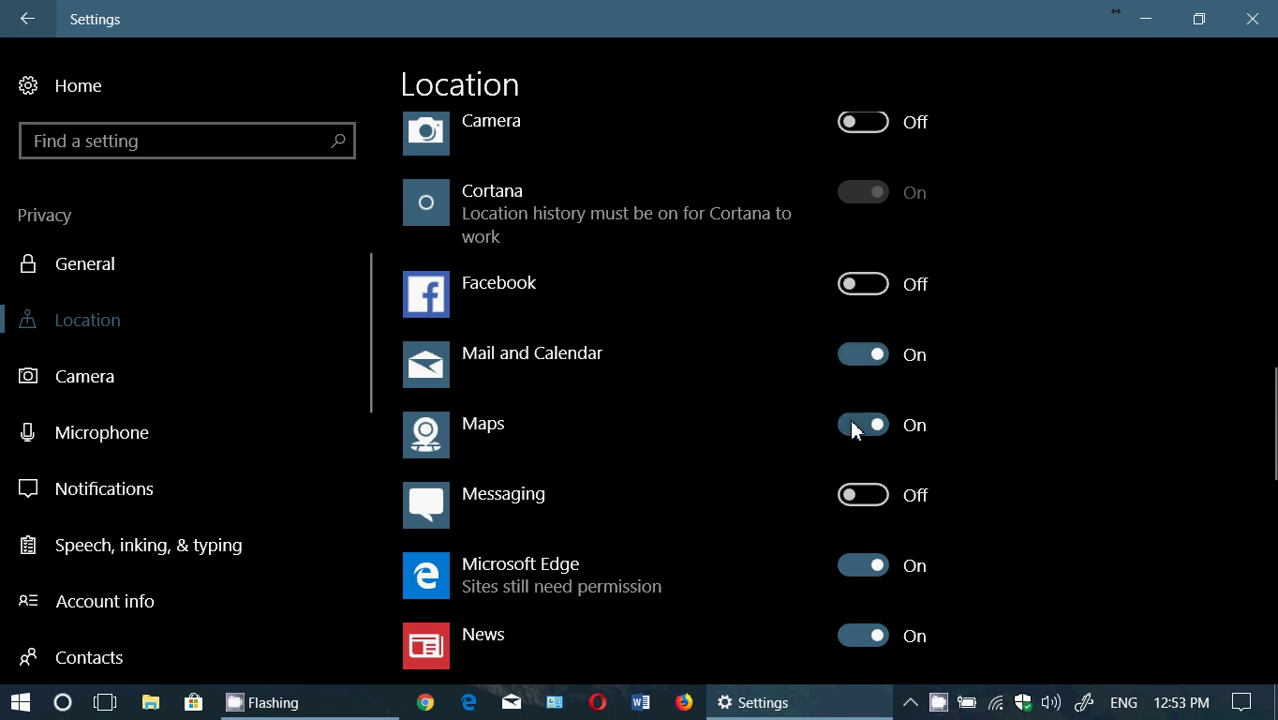
{"action": "scroll", "coordinate": [1075, 483], "scroll_direction": "down", "scroll_amount": 2}
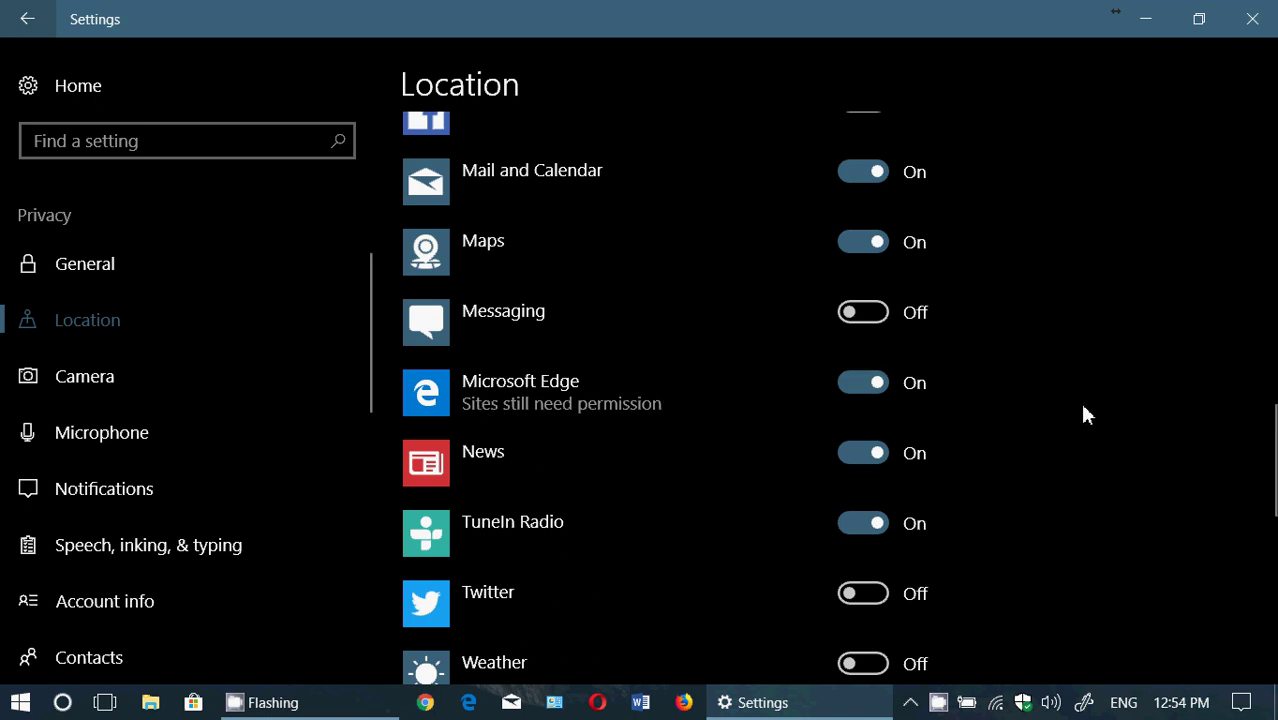
{"action": "scroll", "coordinate": [1083, 407], "scroll_direction": "down", "scroll_amount": 1}
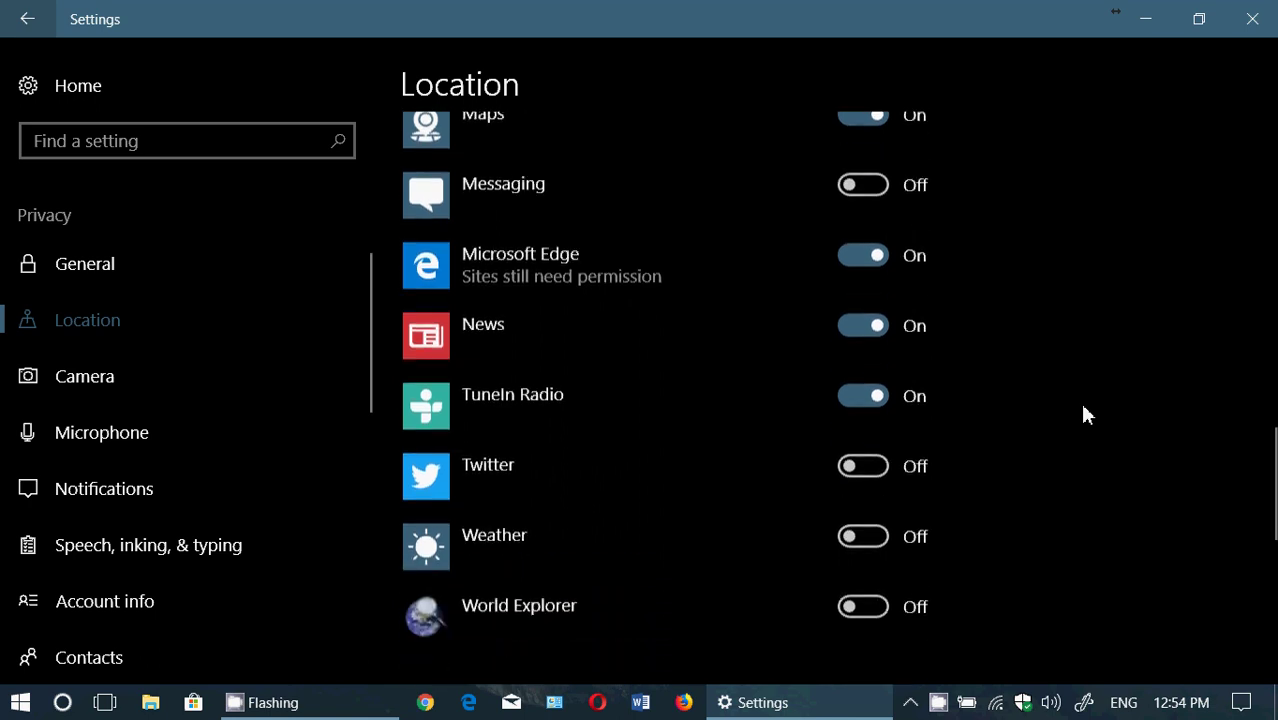
{"action": "scroll", "coordinate": [1087, 415], "scroll_direction": "down", "scroll_amount": 1}
{"action": "scroll", "coordinate": [1135, 458], "scroll_direction": "down", "scroll_amount": 2}
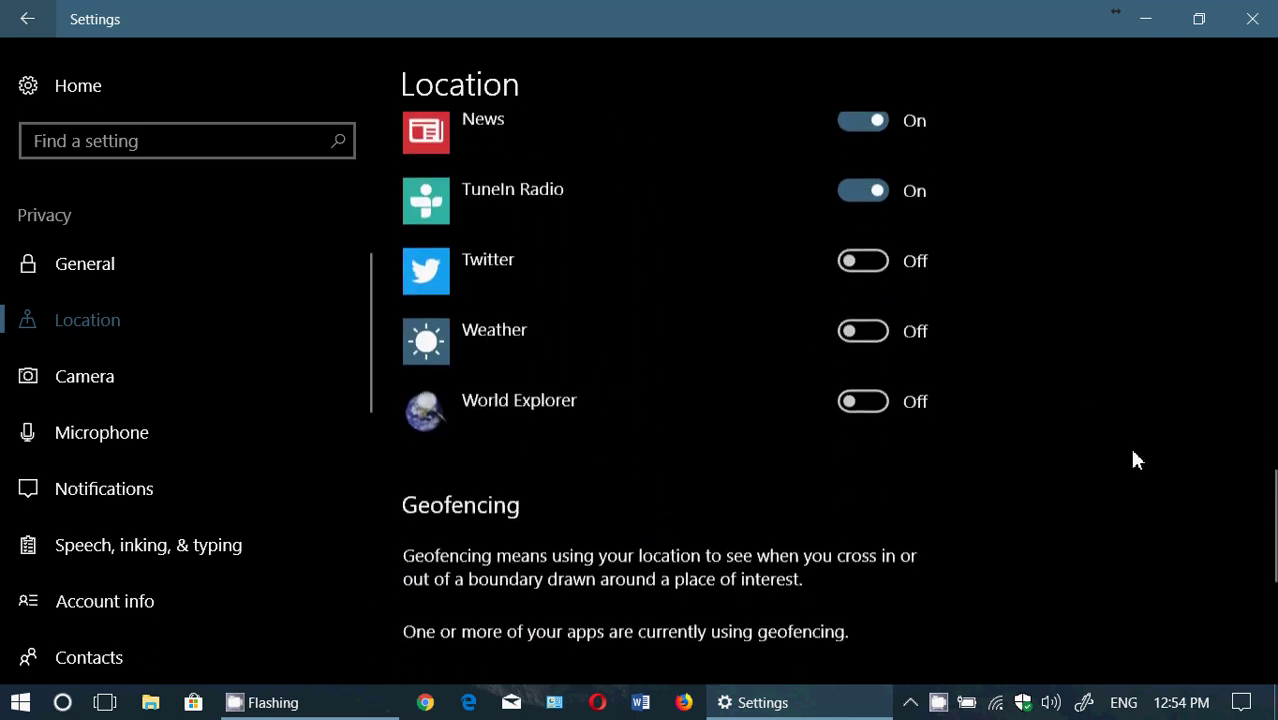
{"action": "scroll", "coordinate": [1135, 459], "scroll_direction": "up", "scroll_amount": 1}
{"action": "scroll", "coordinate": [1135, 459], "scroll_direction": "down", "scroll_amount": 5}
{"action": "scroll", "coordinate": [1135, 459], "scroll_direction": "up", "scroll_amount": 2}
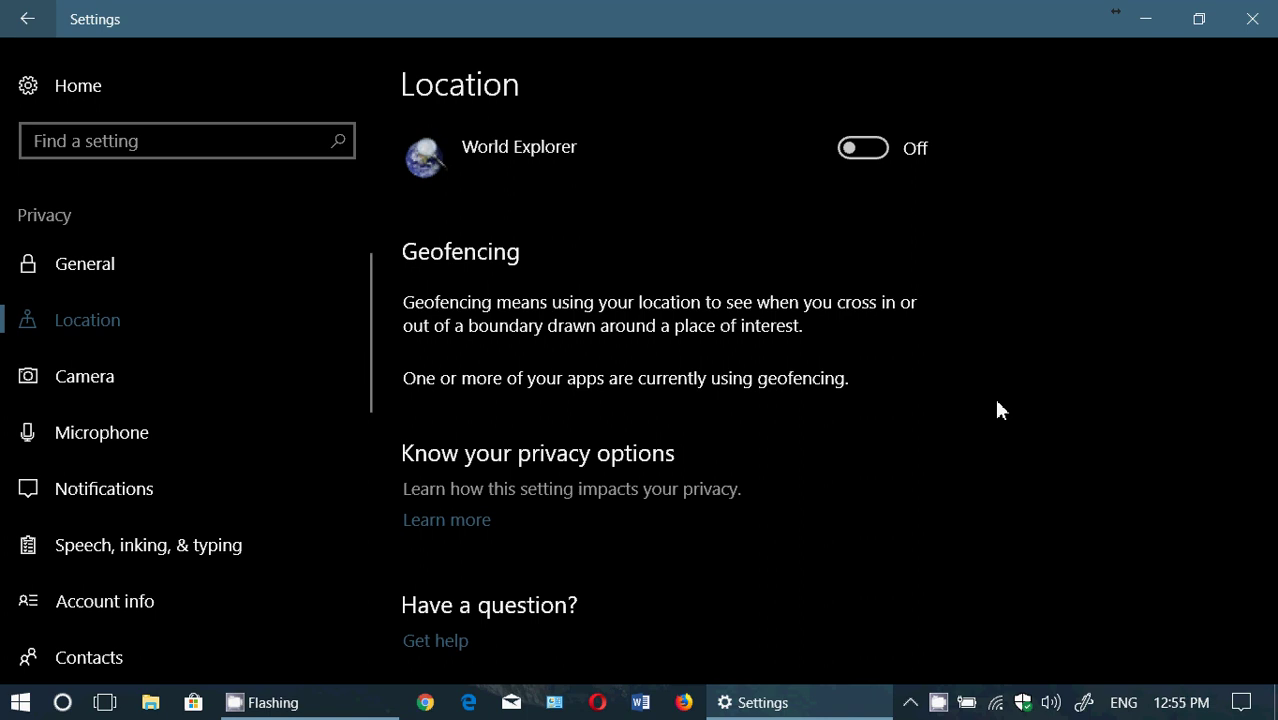
{"action": "scroll", "coordinate": [997, 410], "scroll_direction": "down", "scroll_amount": 3}
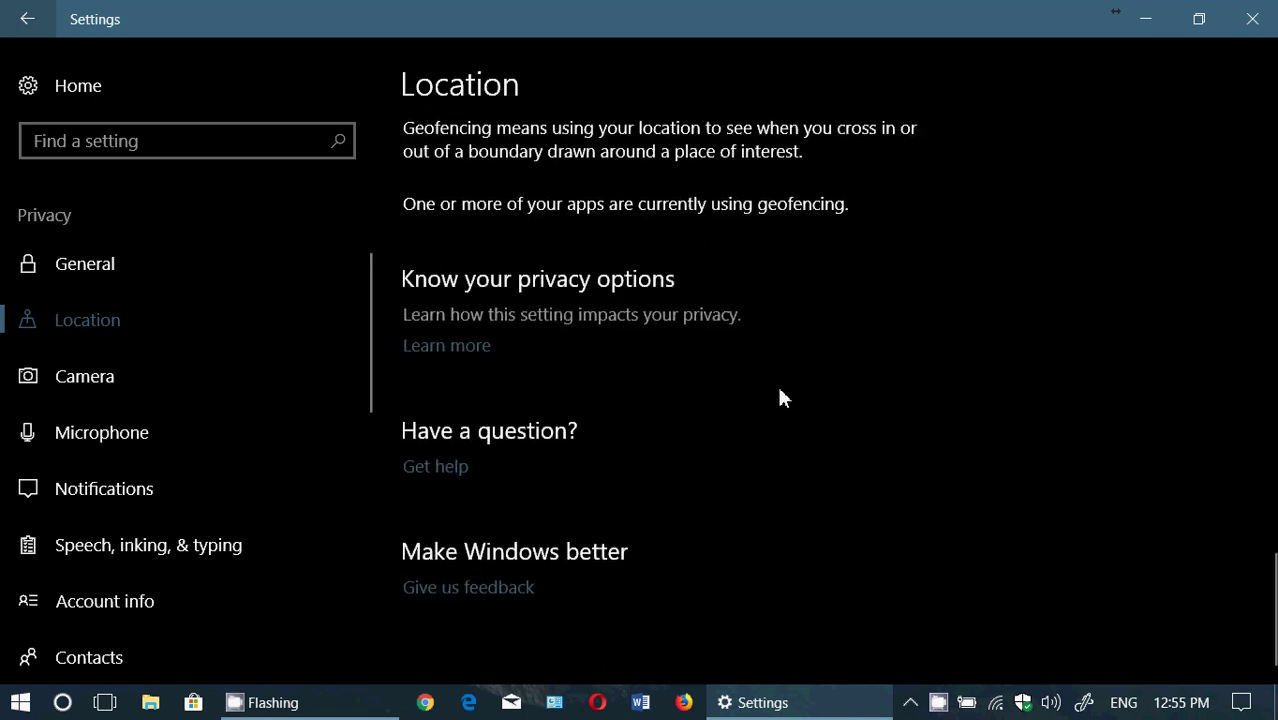
{"action": "scroll", "coordinate": [852, 399], "scroll_direction": "up", "scroll_amount": 15}
{"action": "scroll", "coordinate": [855, 400], "scroll_direction": "up", "scroll_amount": 3}
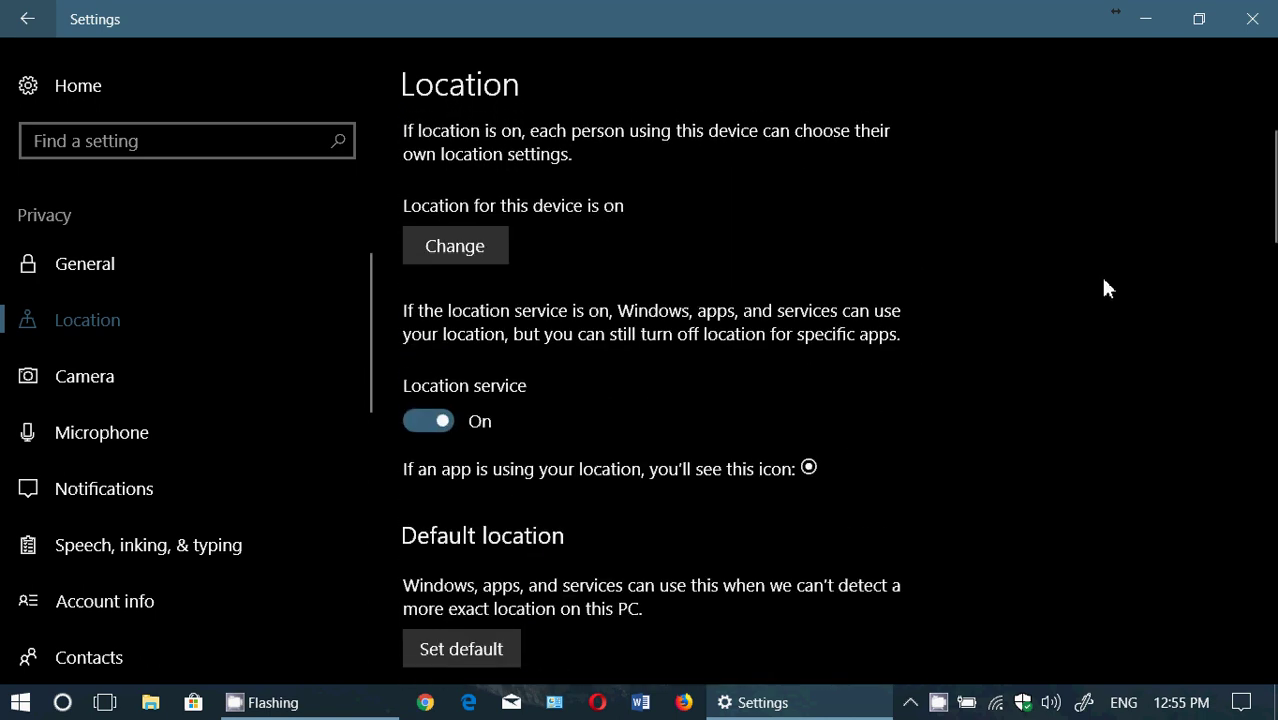